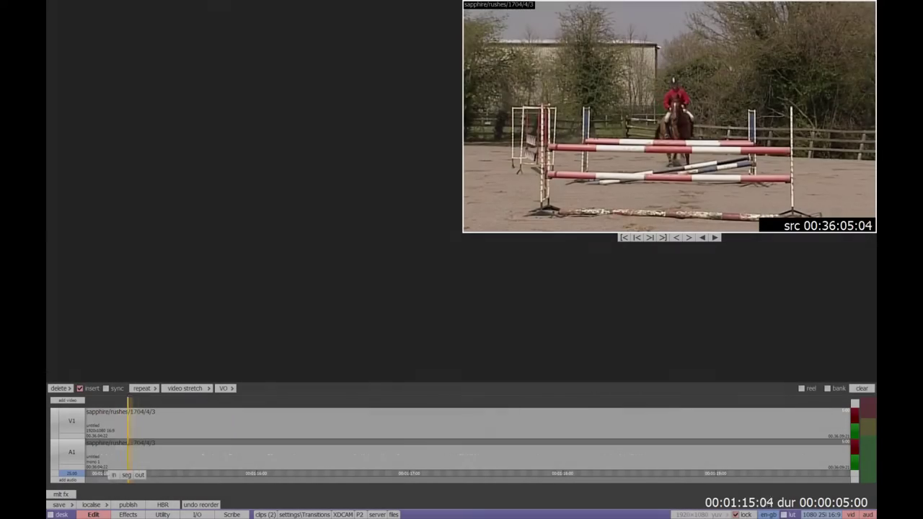
# Step: Open the mlt fx plug-ins for the timeline clip and choose the Sapphire Stylize category
pyautogui.moveTo(129, 433); pyautogui.dragTo(122, 463)
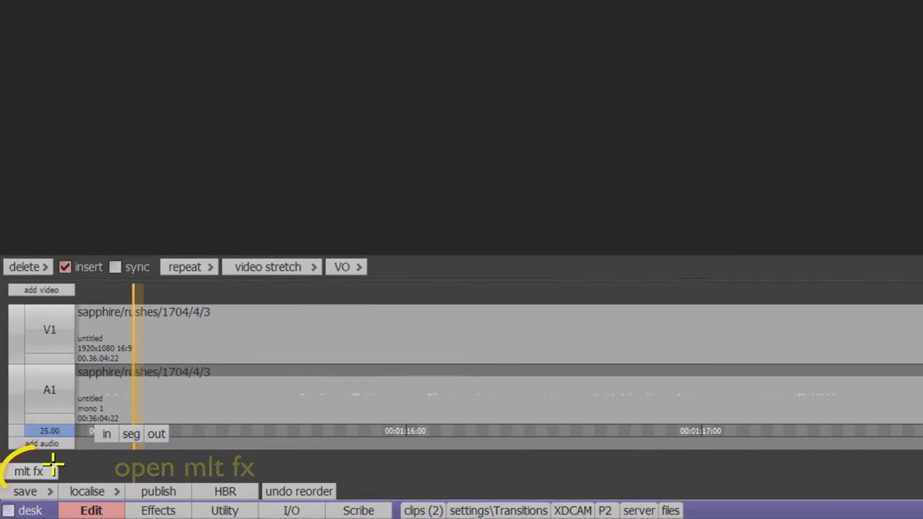
pyautogui.click(60, 494)
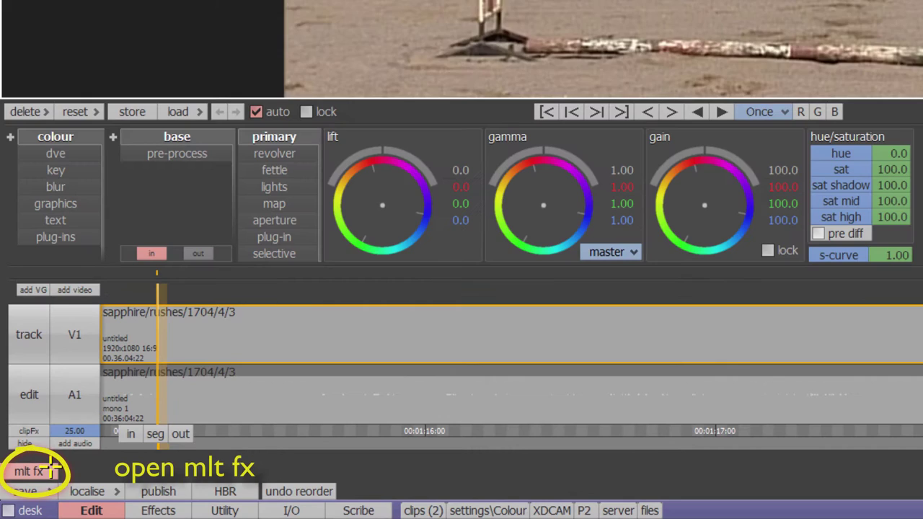
pyautogui.click(58, 238)
pyautogui.click(160, 153)
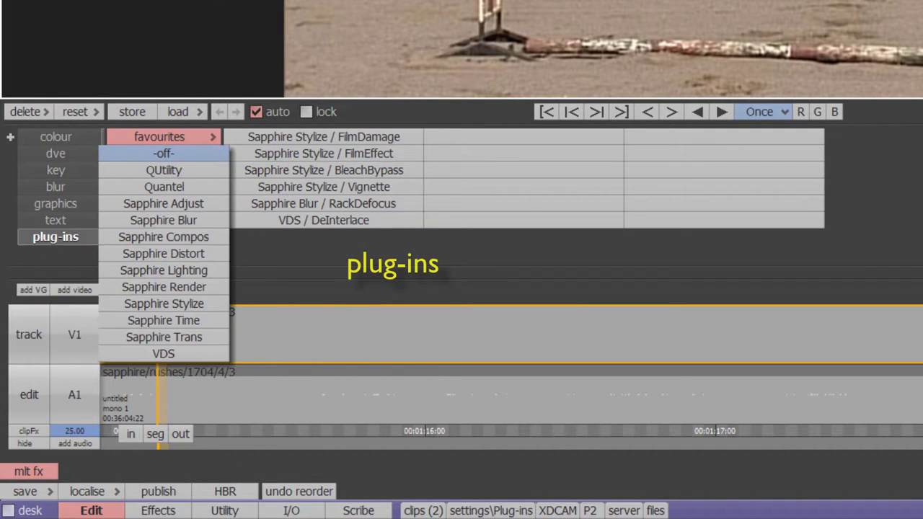
pyautogui.scroll(-9, 159, 153)
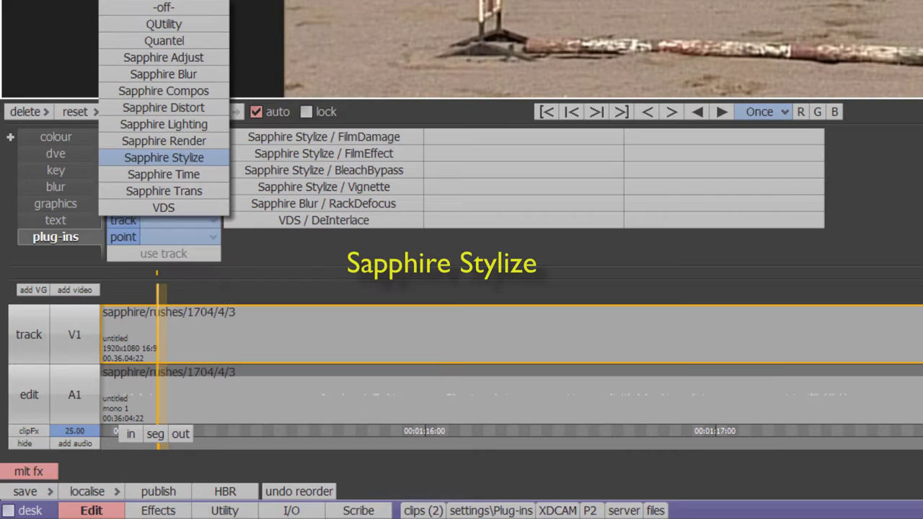
pyautogui.click(159, 154)
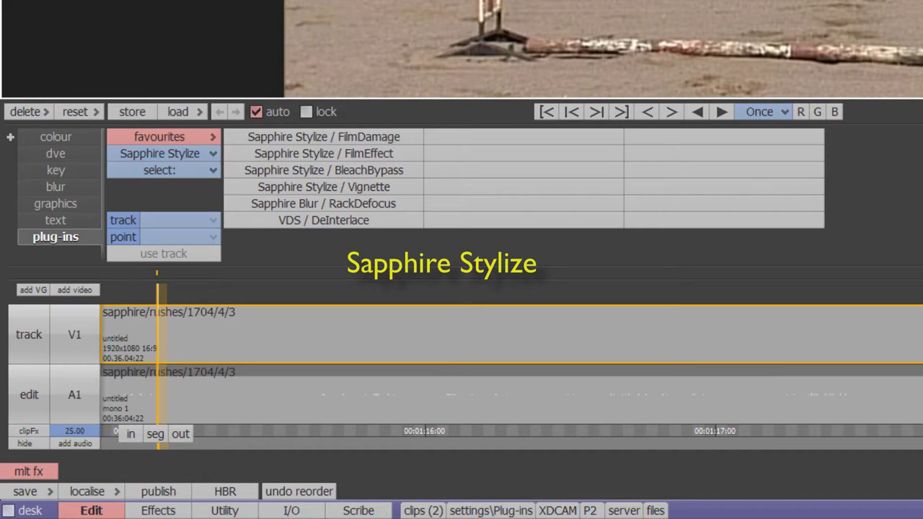
# Step: Apply the FilmDamage effect to the clip and scrub along the timeline to preview it
pyautogui.click(159, 171)
pyautogui.scroll(-7, 163, 174)
pyautogui.scroll(-10, 163, 173)
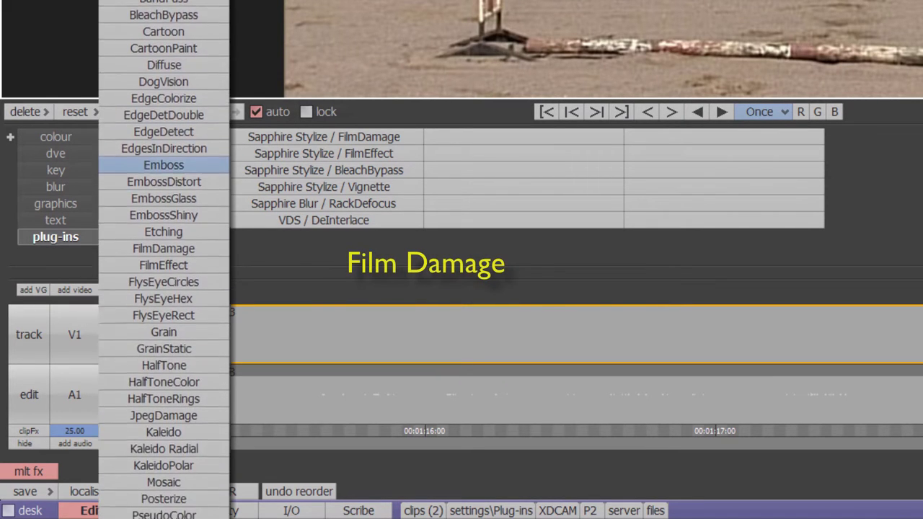
pyautogui.click(163, 177)
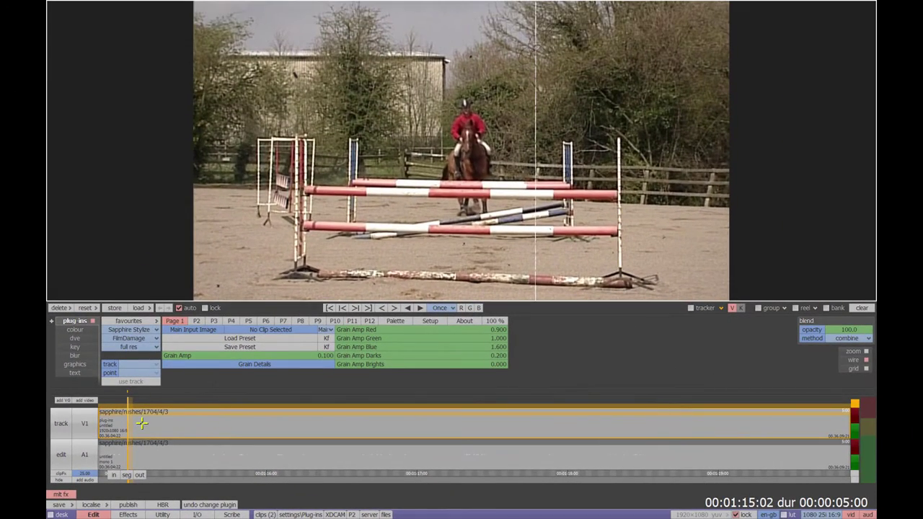
pyautogui.moveTo(142, 423)
pyautogui.mouseDown()
pyautogui.moveTo(789, 424)
pyautogui.moveTo(181, 424)
pyautogui.moveTo(155, 432)
pyautogui.mouseUp()
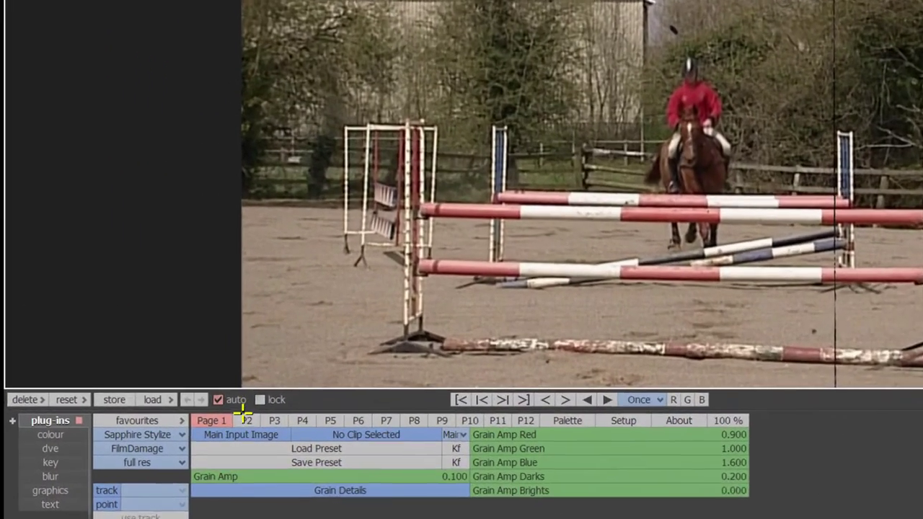
# Step: Examine the FilmDamage parameters on pages 2 to 12, covering grain, stains, dust, hairs, scratches, vignette, flicker and defocus
pyautogui.click(196, 320)
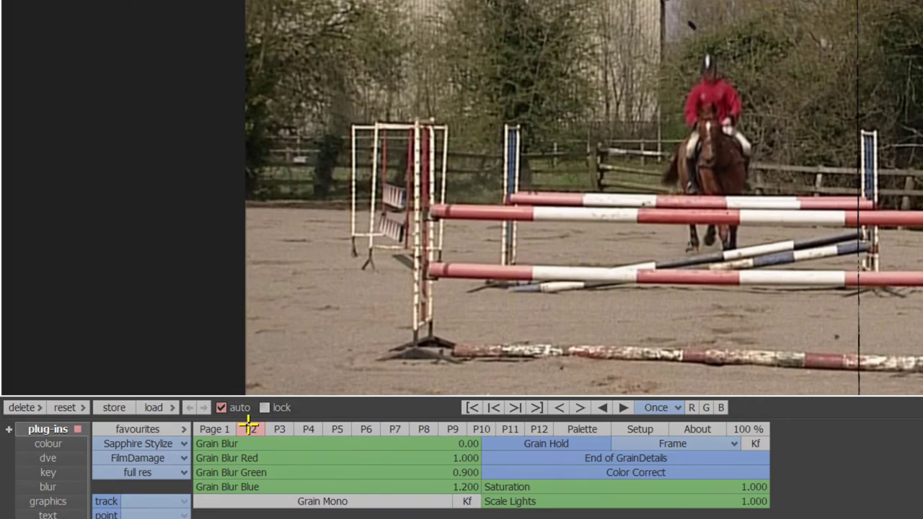
pyautogui.click(279, 428)
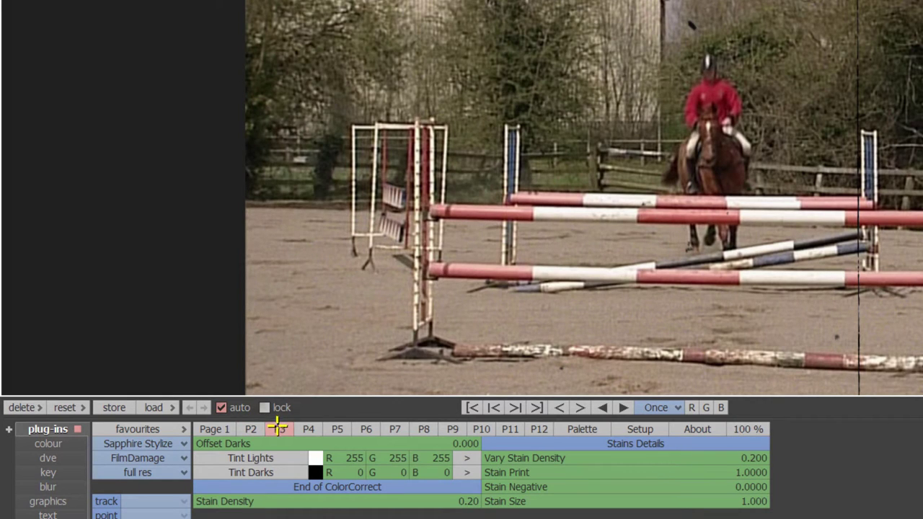
pyautogui.click(304, 428)
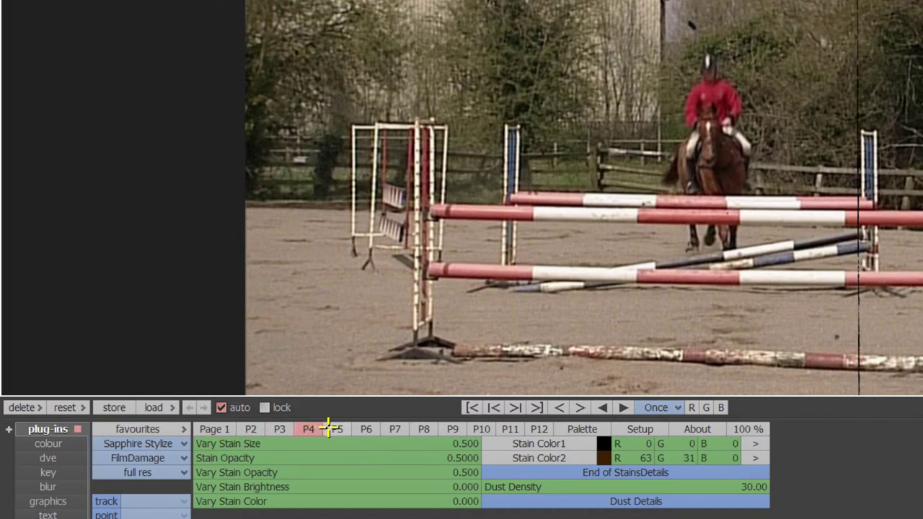
pyautogui.click(333, 428)
pyautogui.click(366, 428)
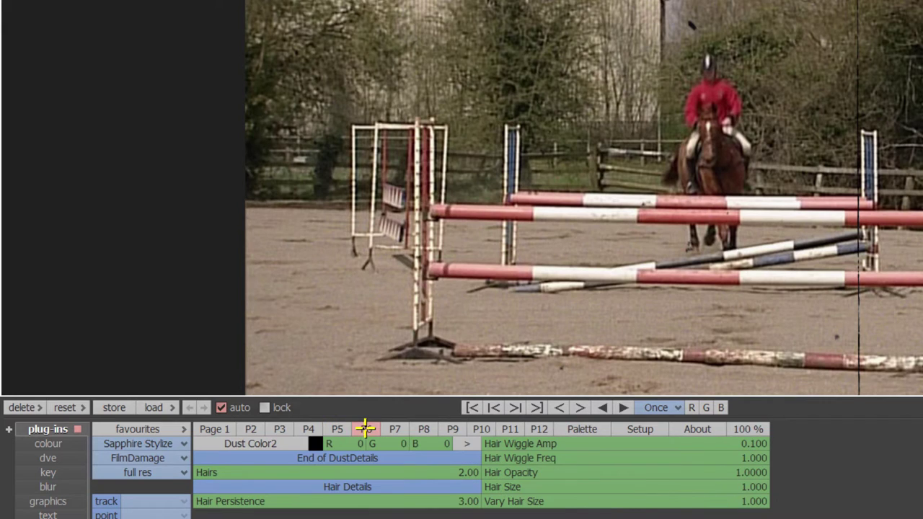
pyautogui.click(387, 428)
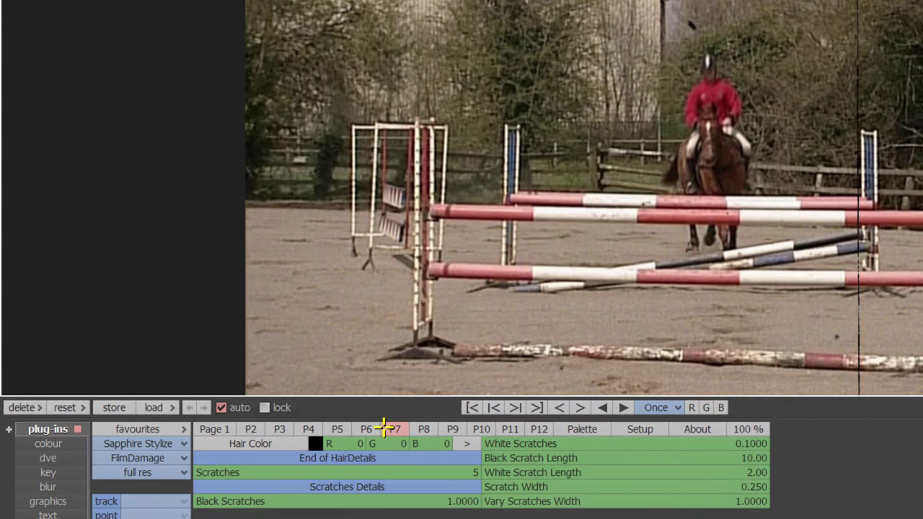
pyautogui.click(421, 429)
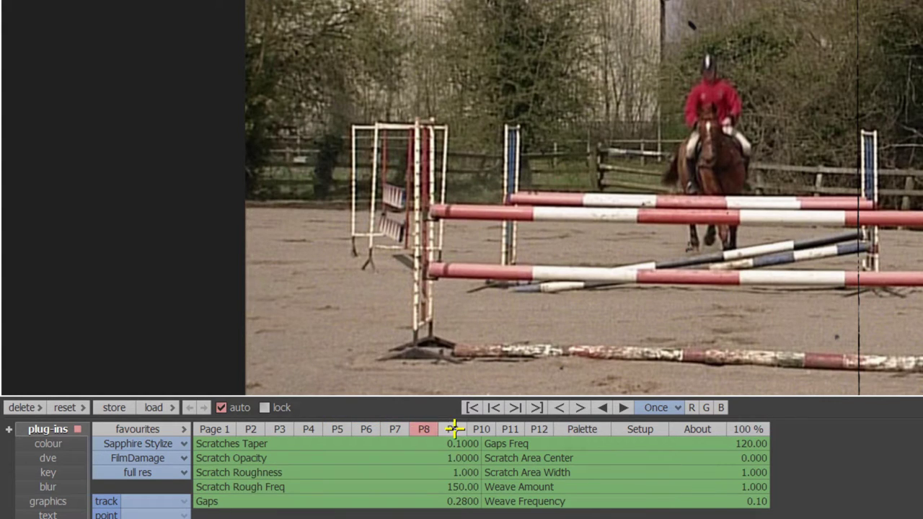
pyautogui.click(455, 428)
pyautogui.click(482, 429)
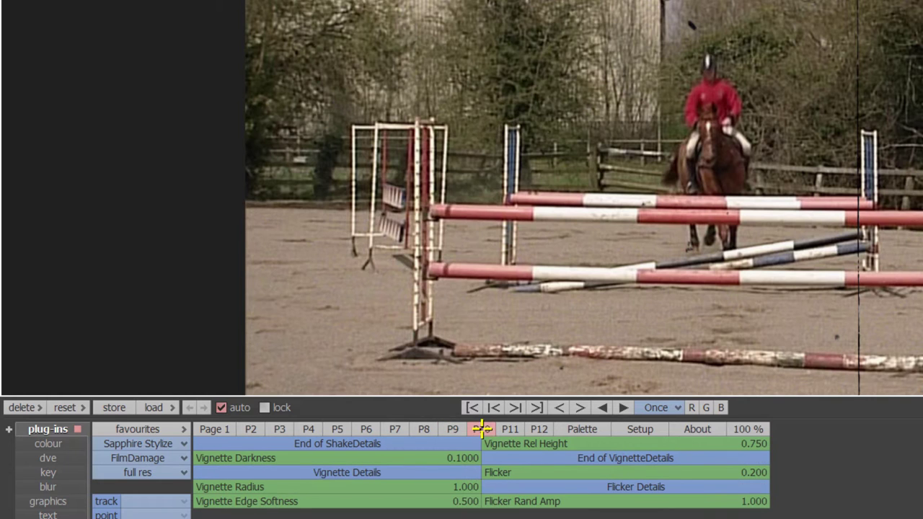
pyautogui.click(508, 430)
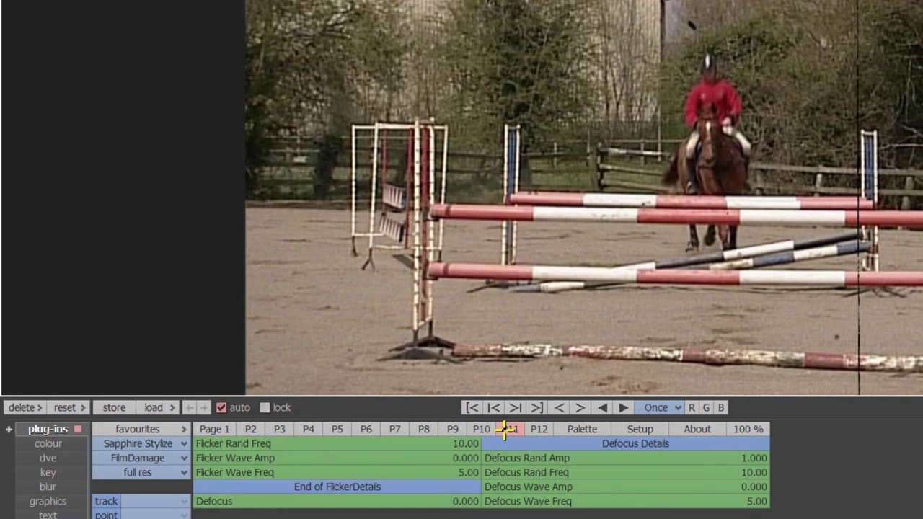
pyautogui.click(541, 430)
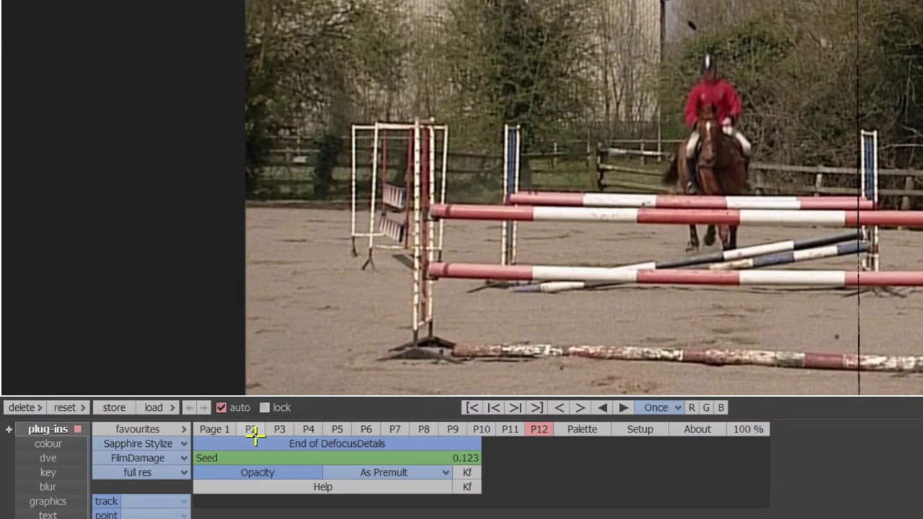
# Step: Set the FilmDamage Saturation to 0.000 to make the clip black and white
pyautogui.click(215, 429)
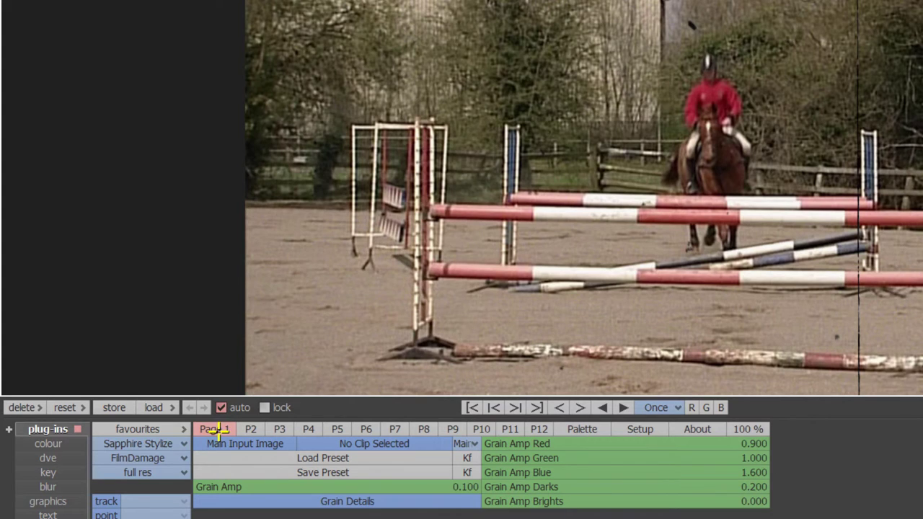
pyautogui.click(253, 429)
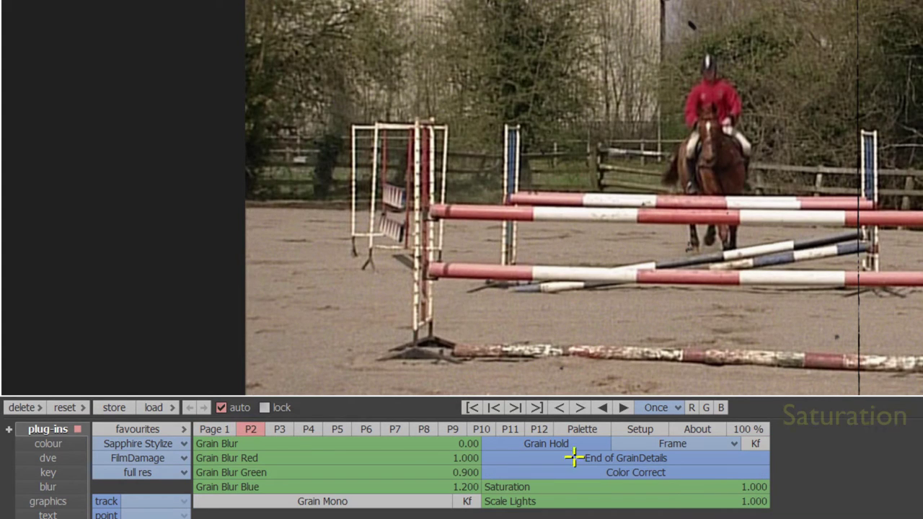
pyautogui.click(697, 486)
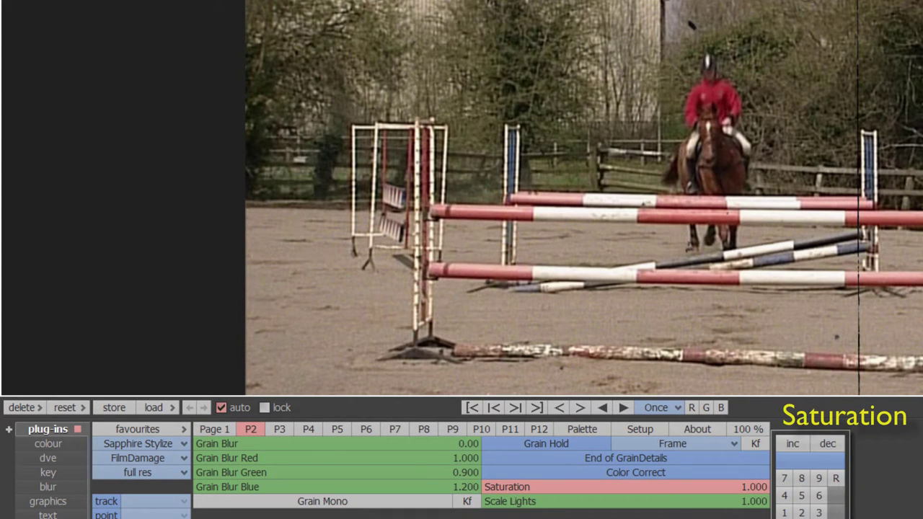
pyautogui.click(739, 486)
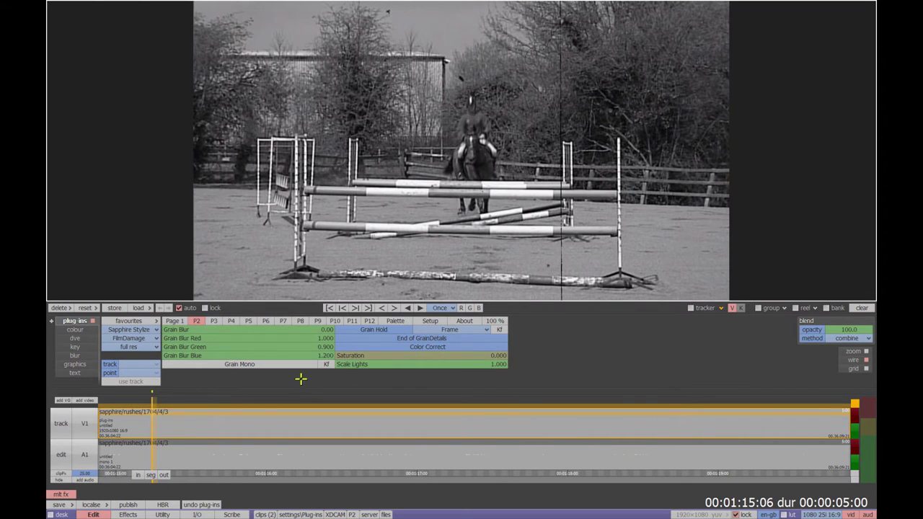
pyautogui.moveTo(185, 431); pyautogui.dragTo(153, 431)
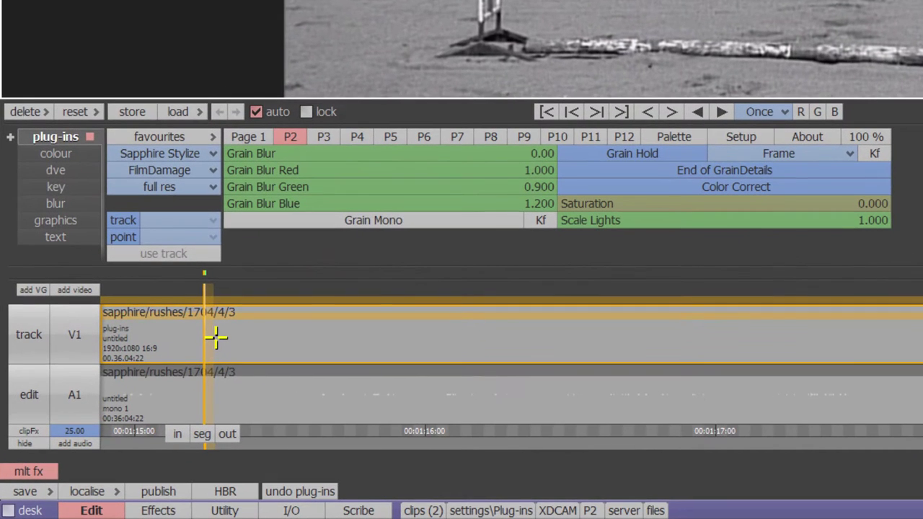
# Step: Add a second plug-ins layer with the VDS DeInterlace effect and set its filter type to Interpolate
pyautogui.click(13, 137)
pyautogui.click(58, 186)
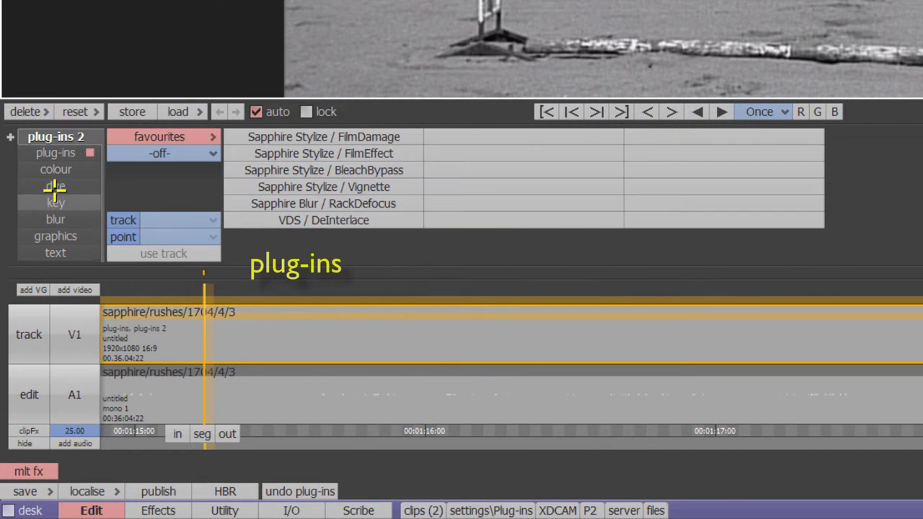
pyautogui.click(159, 154)
pyautogui.scroll(-3, 164, 152)
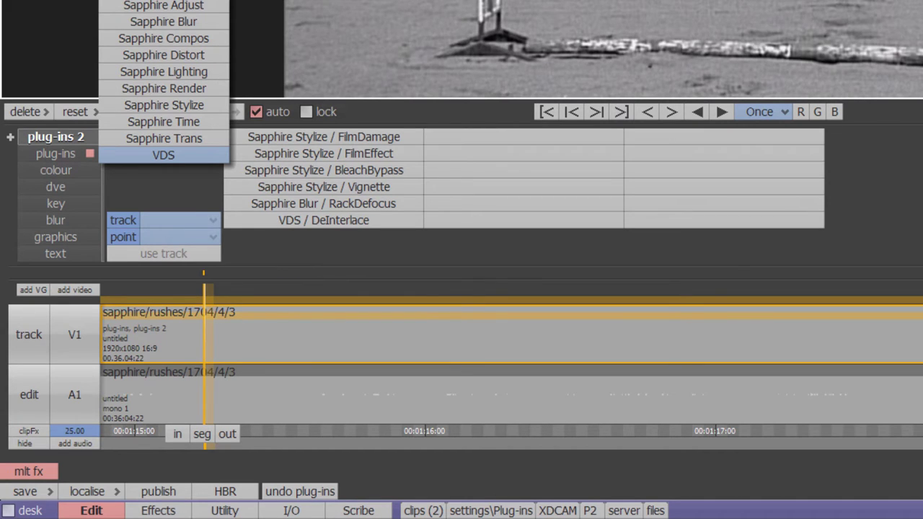
pyautogui.click(180, 170)
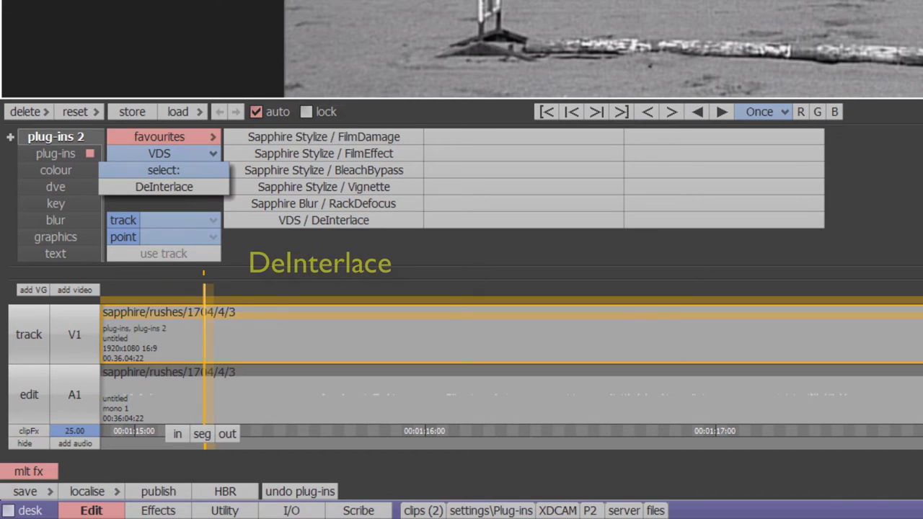
pyautogui.click(164, 187)
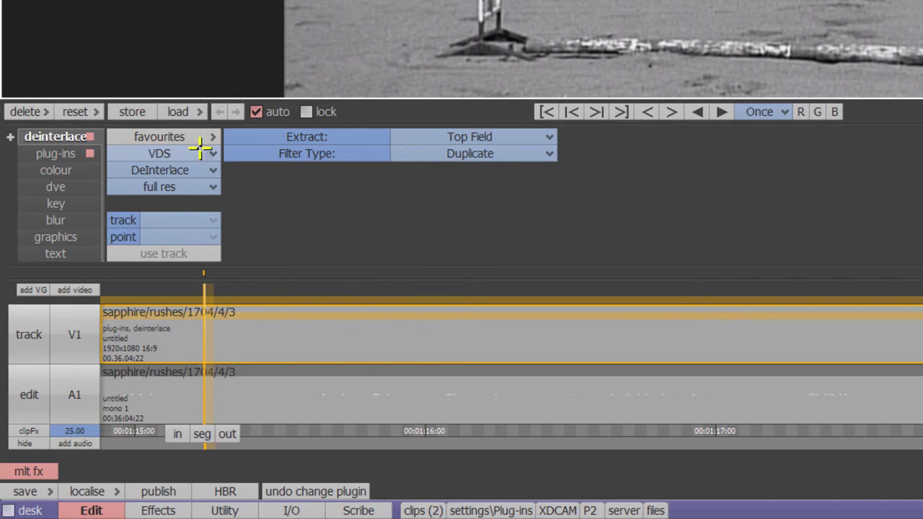
pyautogui.click(462, 154)
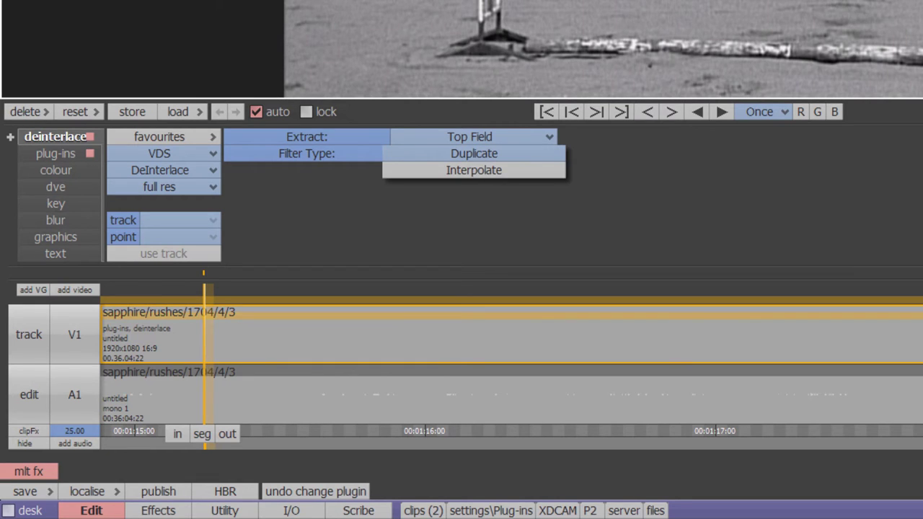
pyautogui.click(474, 171)
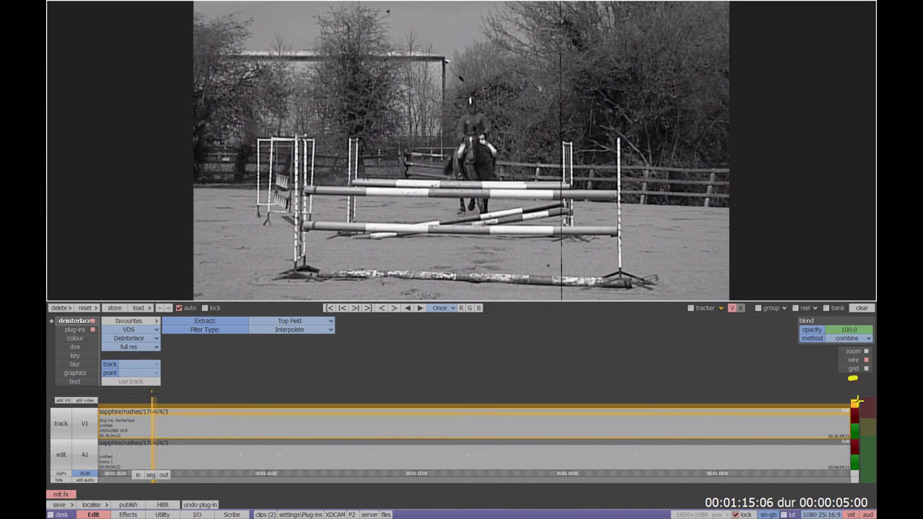
# Step: Process the clip's effects, play the result from the start, and return to the clip's first frame
pyautogui.click(857, 401)
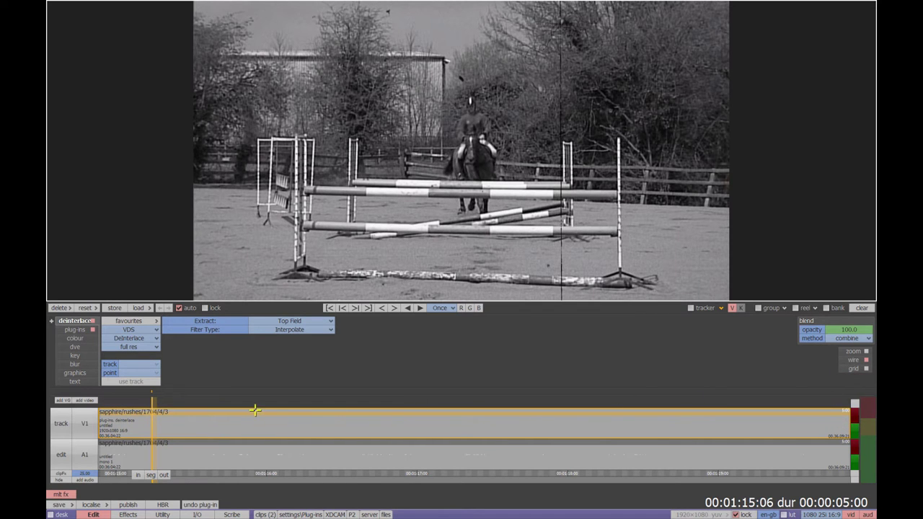
pyautogui.moveTo(153, 417); pyautogui.dragTo(100, 403)
pyautogui.press('space')
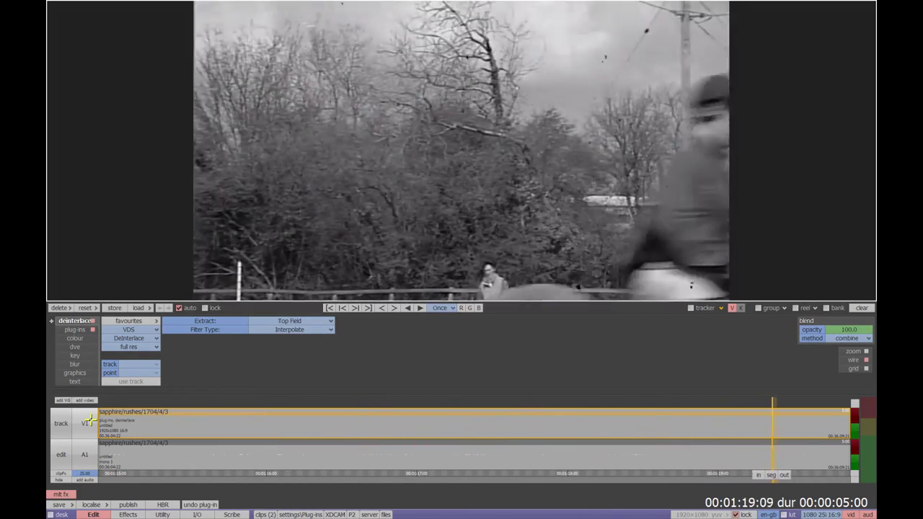
pyautogui.moveTo(842, 433); pyautogui.dragTo(67, 438)
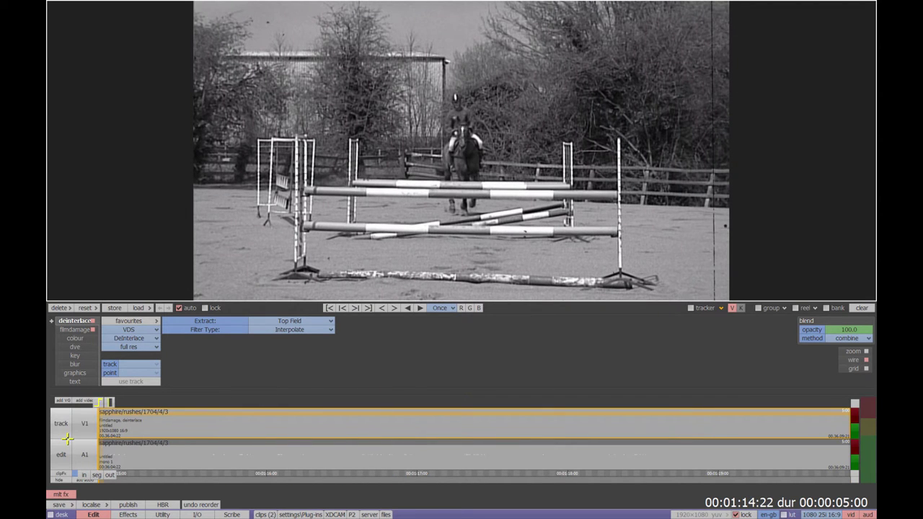
# Step: Increase the film damage layer's Grain Amp to 0.602
pyautogui.click(81, 329)
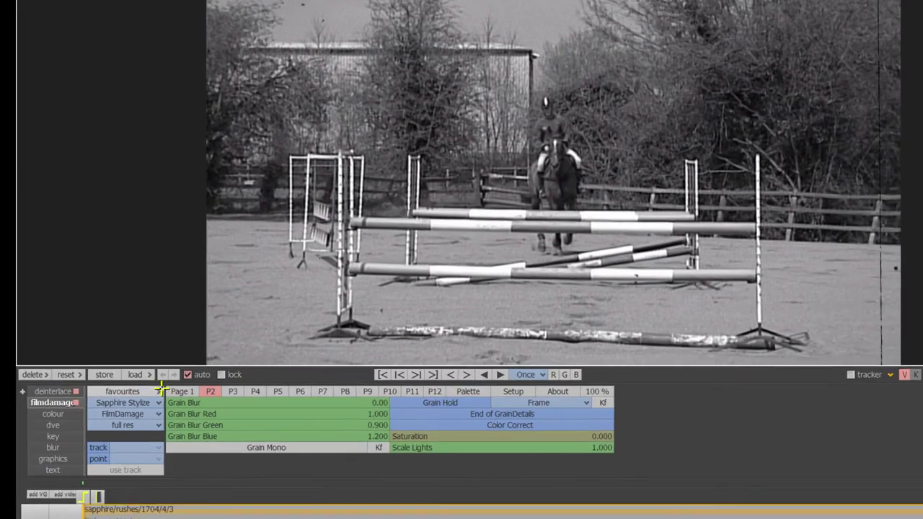
pyautogui.click(172, 321)
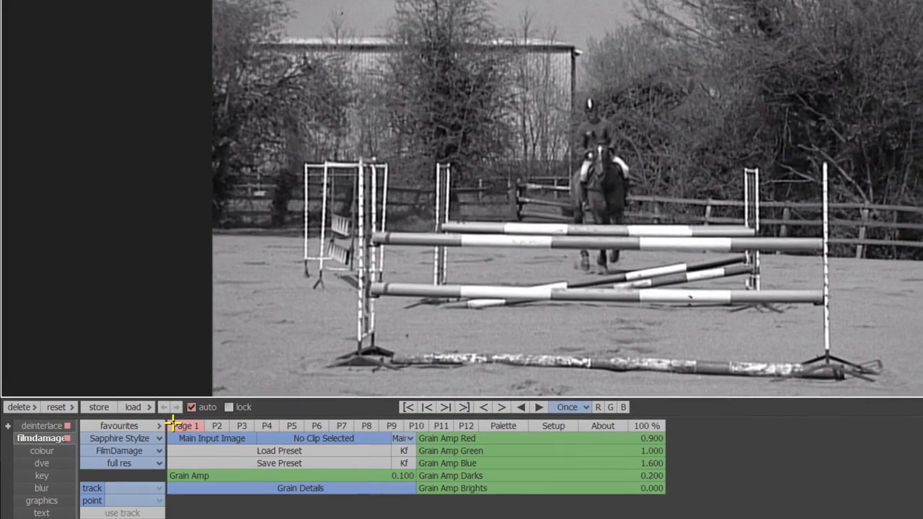
pyautogui.moveTo(341, 476)
pyautogui.mouseDown()
pyautogui.moveTo(351, 465)
pyautogui.moveTo(344, 479)
pyautogui.mouseUp()
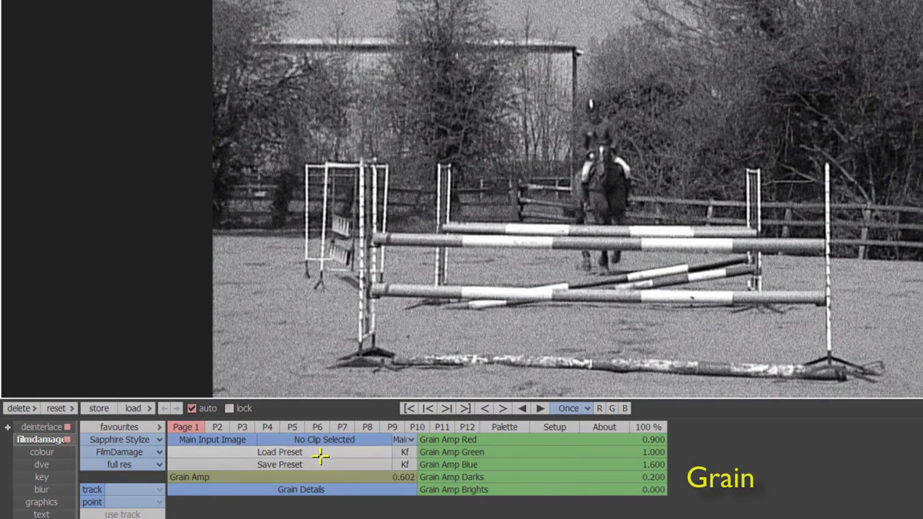
# Step: Set the film damage Stain Density to 3.81 and increase the Hairs amount
pyautogui.click(243, 427)
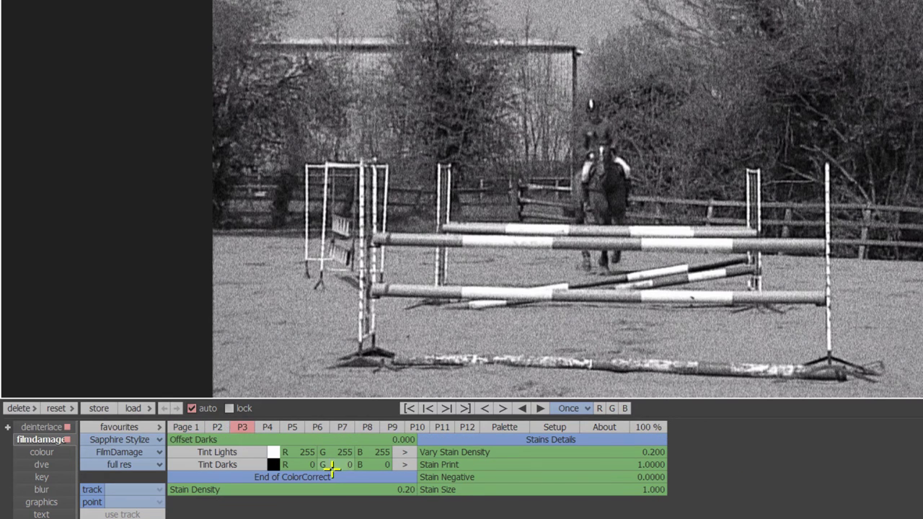
pyautogui.moveTo(343, 490); pyautogui.dragTo(340, 450)
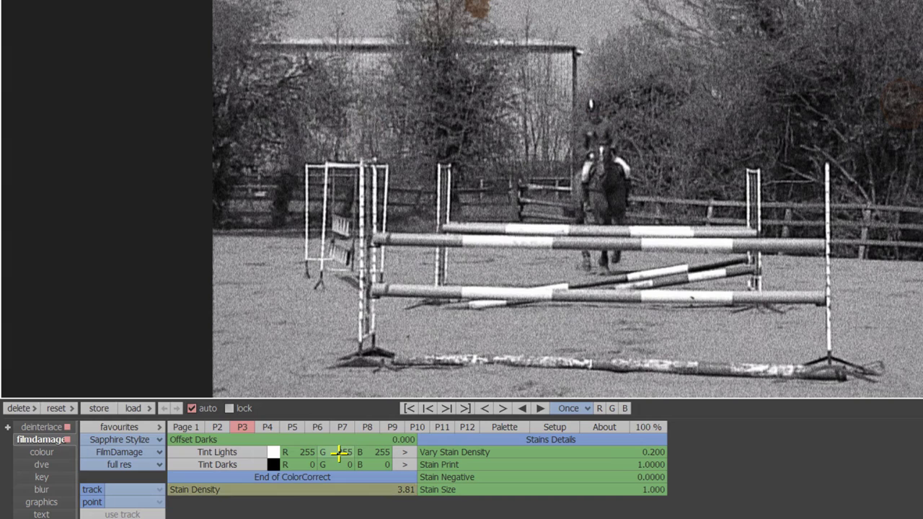
pyautogui.click(318, 426)
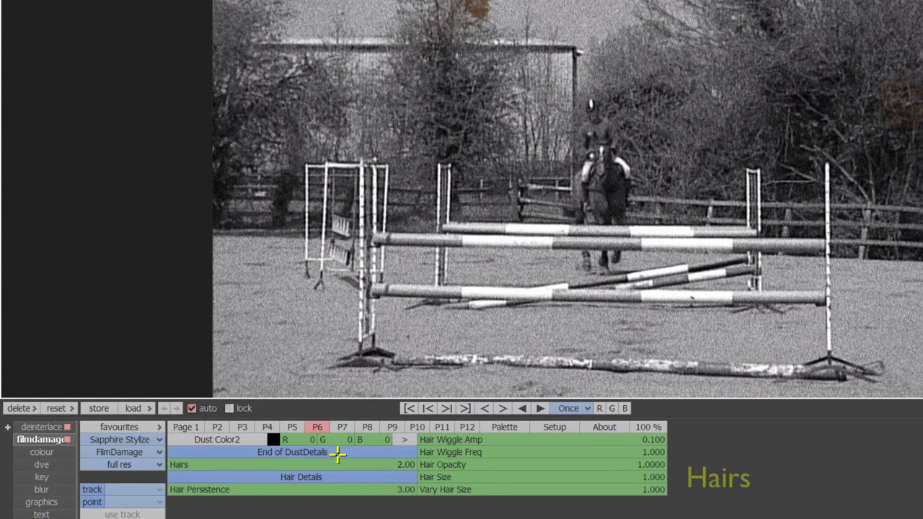
pyautogui.moveTo(339, 466); pyautogui.dragTo(394, 449)
# Step: Add more scratches to the picture and set Shake Amplitude to 0.000 with Shake Frequency at 0.977
pyautogui.click(343, 427)
pyautogui.click(392, 427)
pyautogui.moveTo(365, 476); pyautogui.dragTo(159, 404)
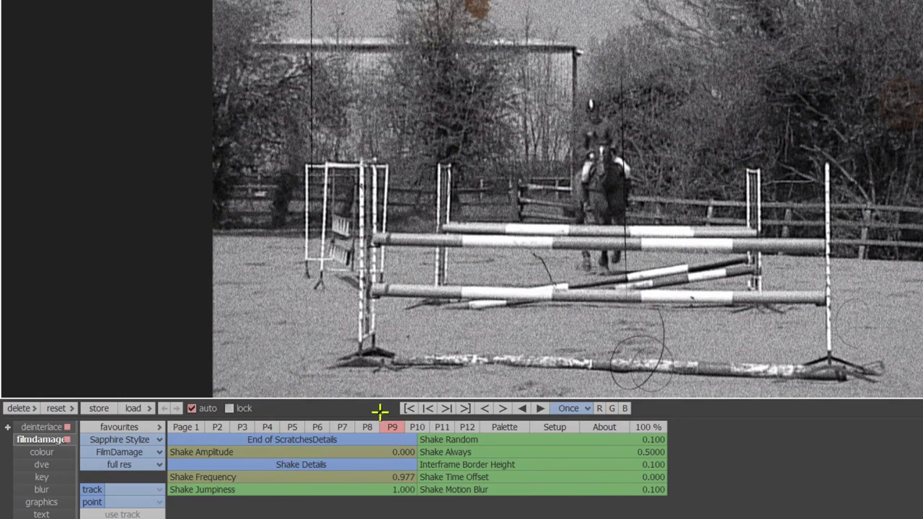
# Step: Set the Vignette Darkness to 0.9402 and play the clip to review the aged film look
pyautogui.click(417, 427)
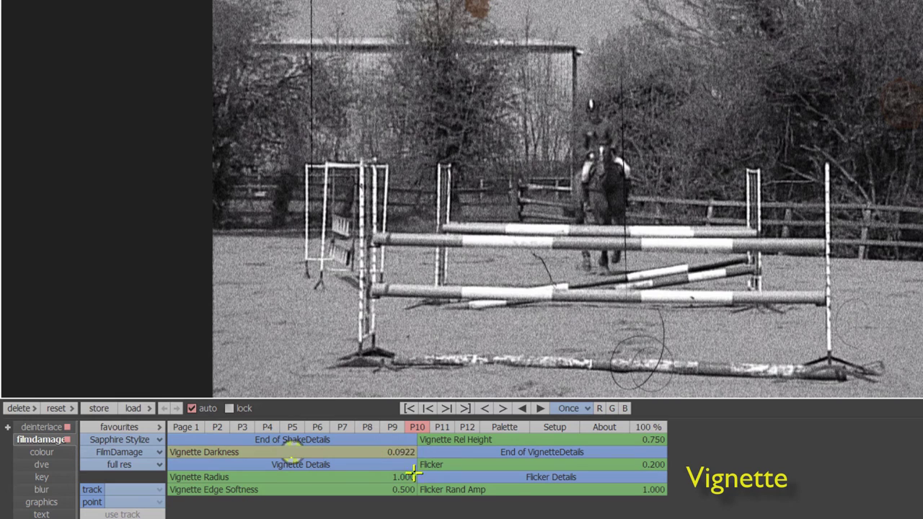
pyautogui.moveTo(414, 473); pyautogui.dragTo(386, 458)
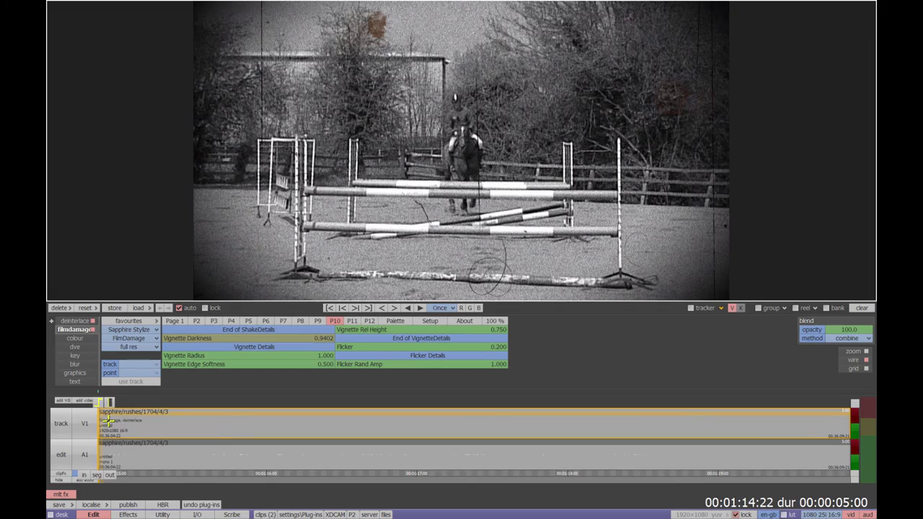
pyautogui.press('space')
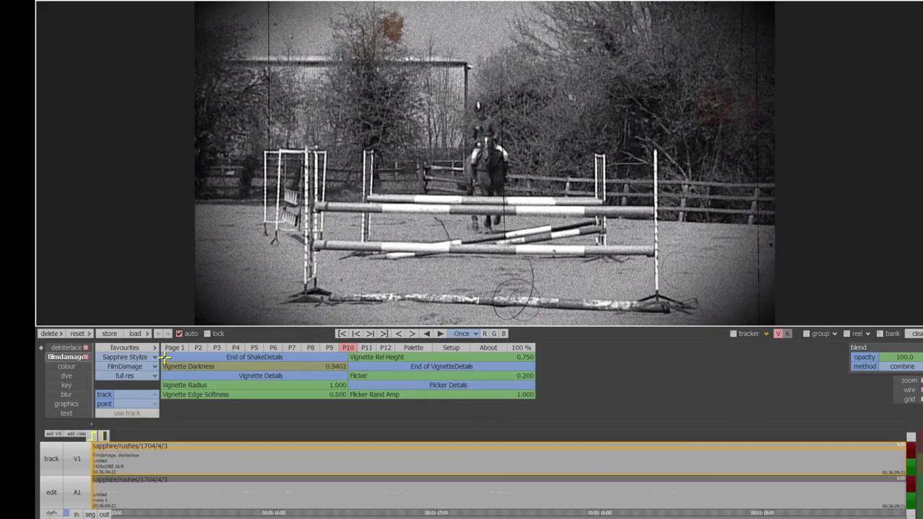
# Step: Open the FilmDamage preset browser and preview the Almost Sepia preset on the clip
pyautogui.click(172, 319)
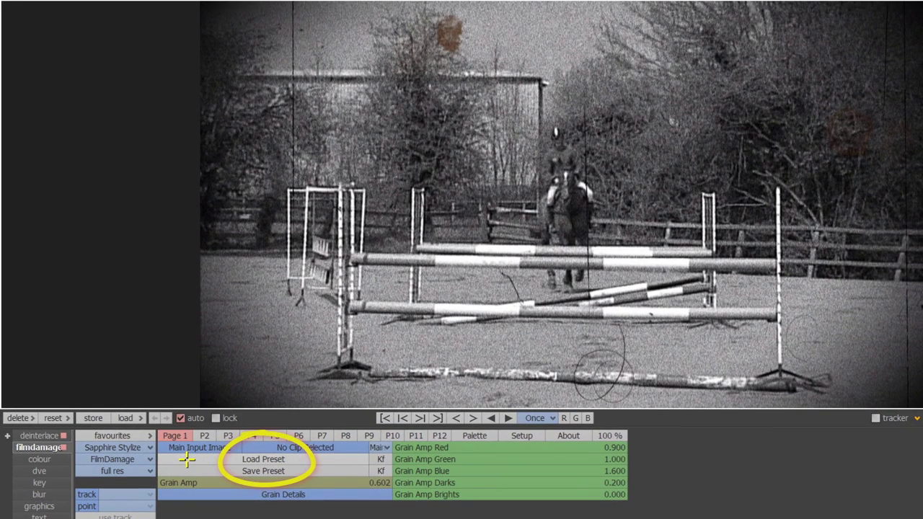
pyautogui.click(186, 460)
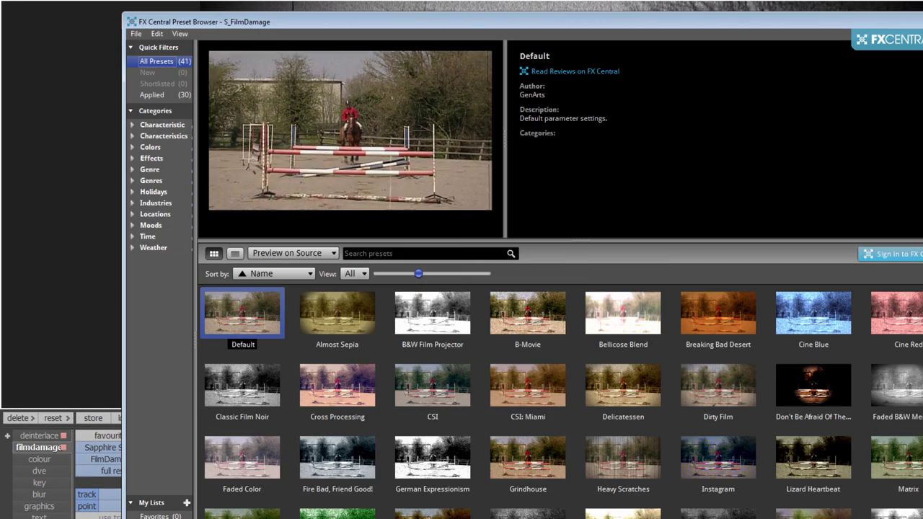
pyautogui.click(337, 313)
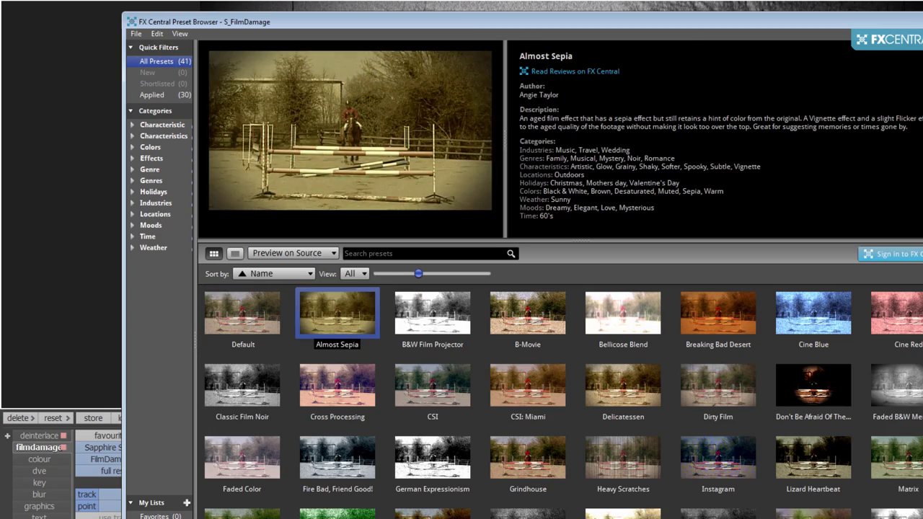